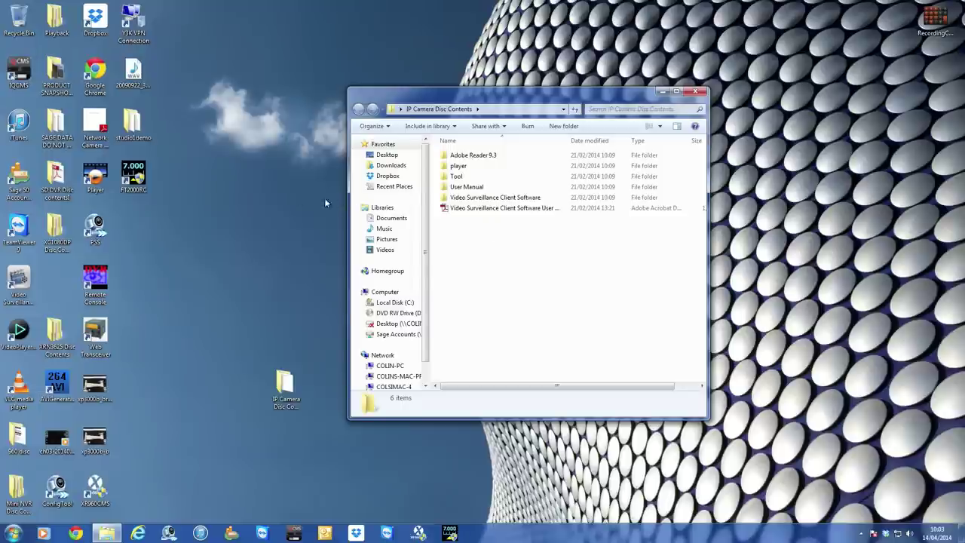
Step: Run ipconfig in an enlarged Command Prompt window to look up the network's default gateway, and close the window
click(14, 533)
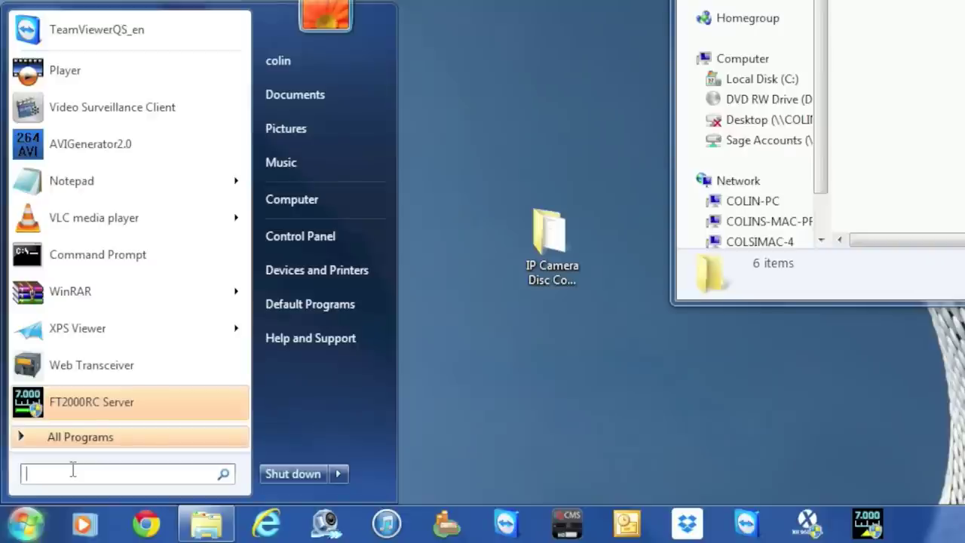
text(command)
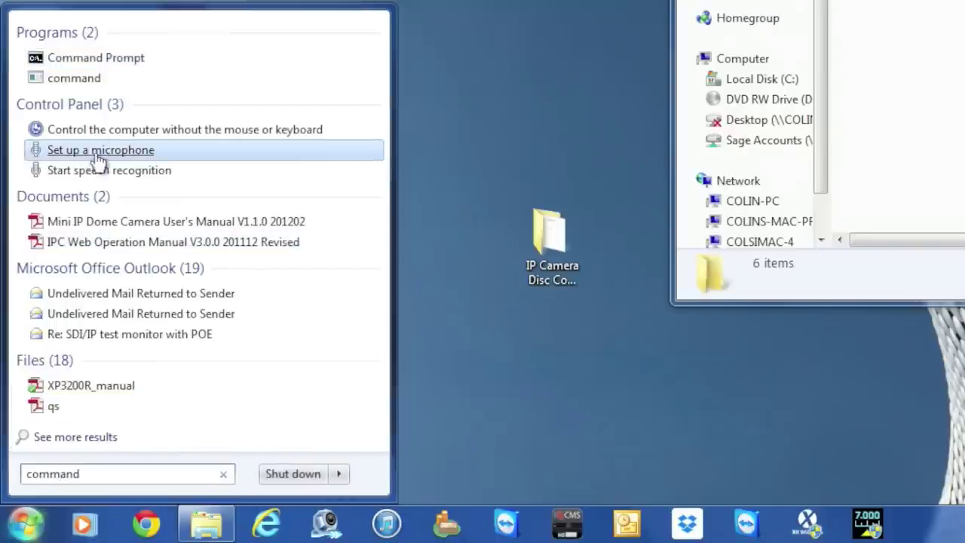
click(96, 57)
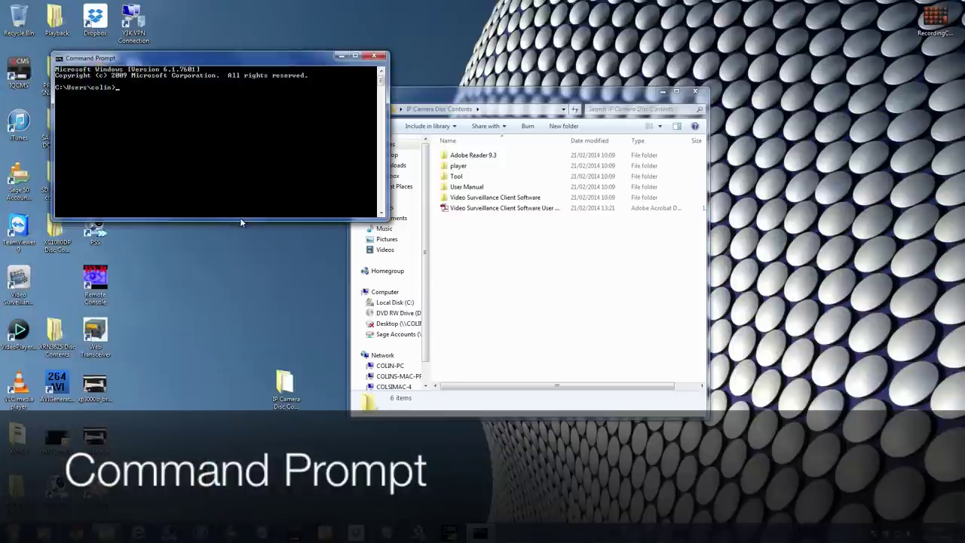
drag(239, 220, 240, 353)
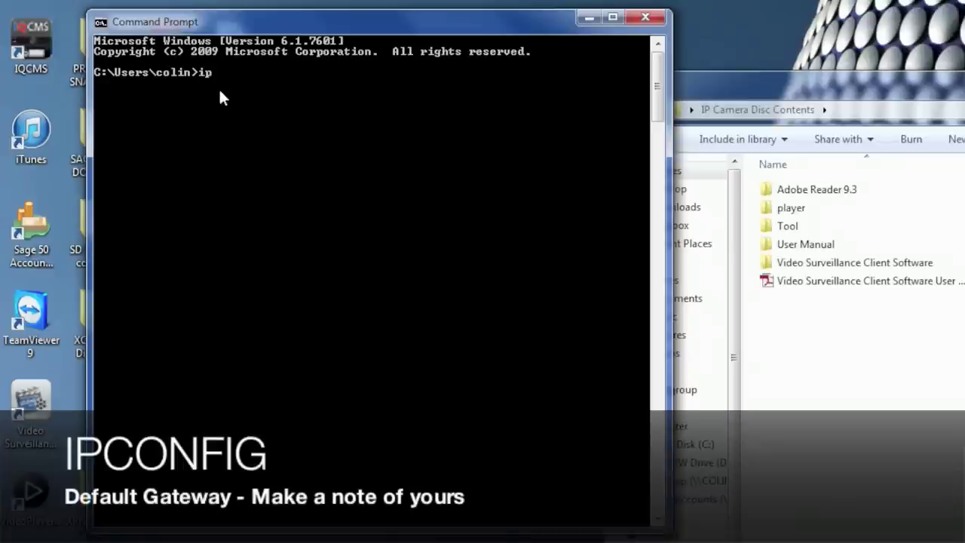
text(fig)
key(Return)
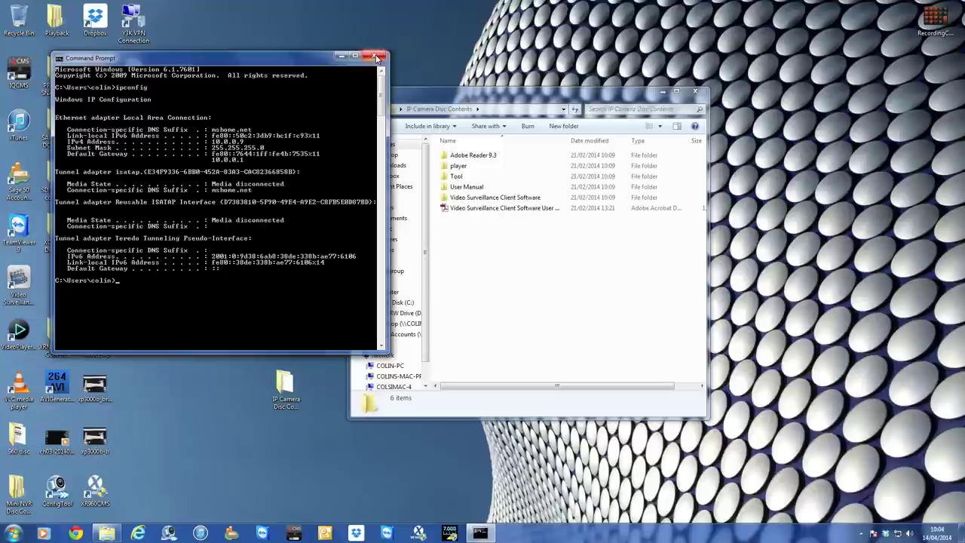
click(646, 18)
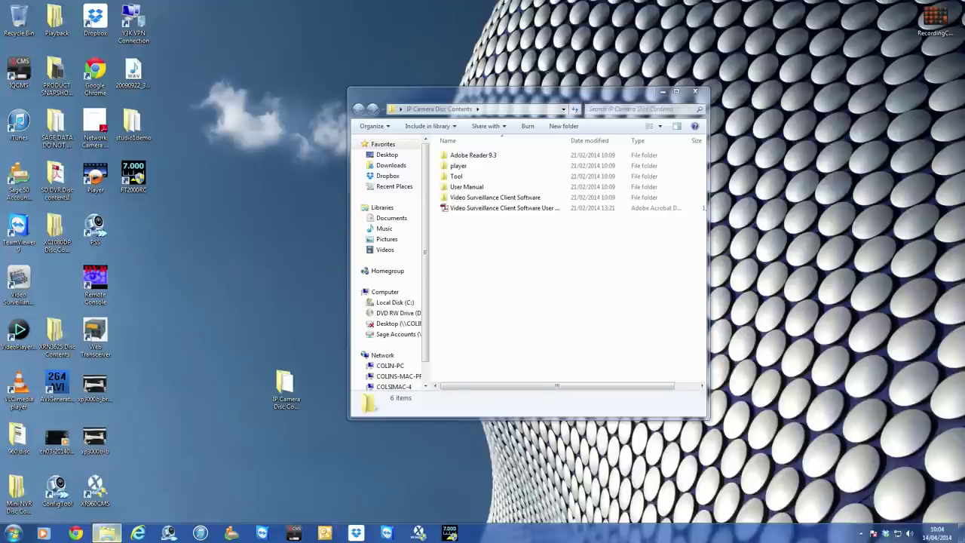
click(139, 533)
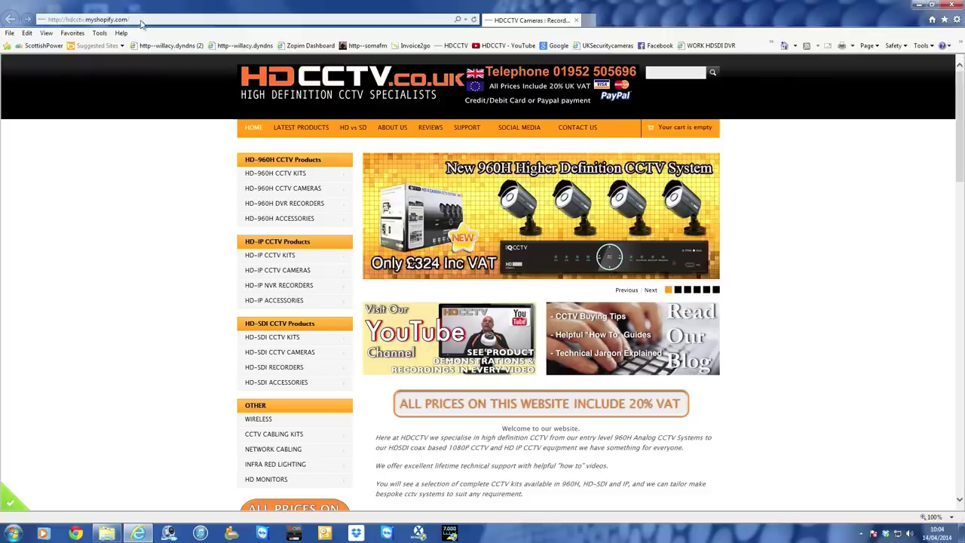
click(141, 24)
text(a)
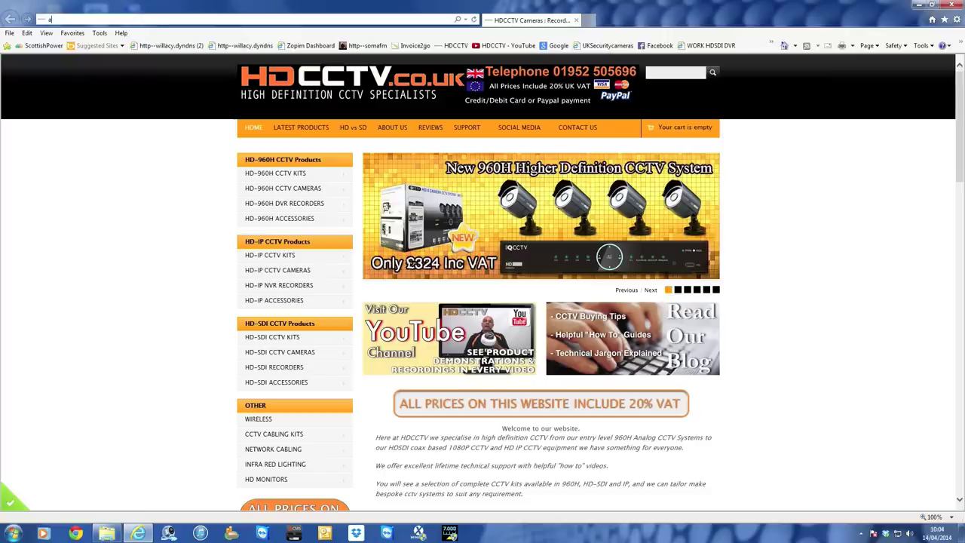
text(dvanced ip)
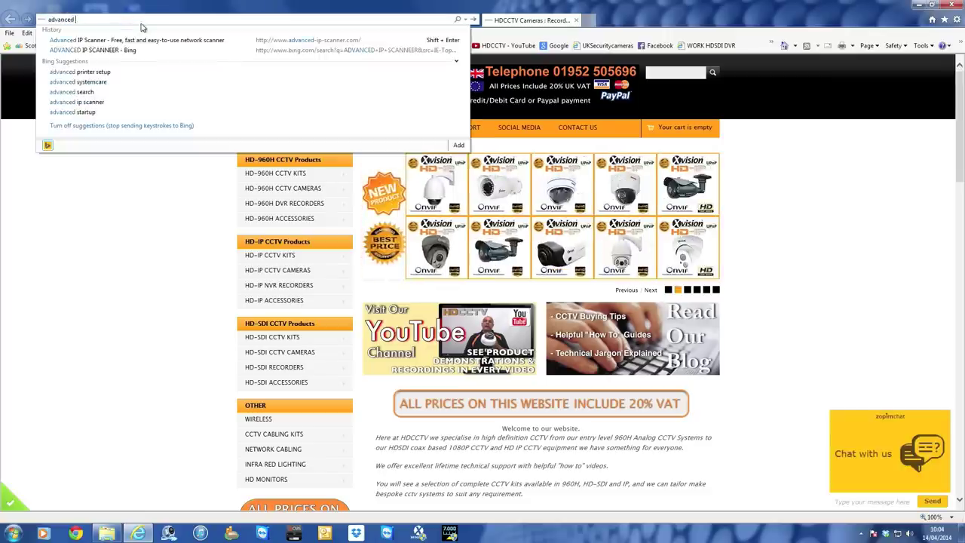
text( scanner)
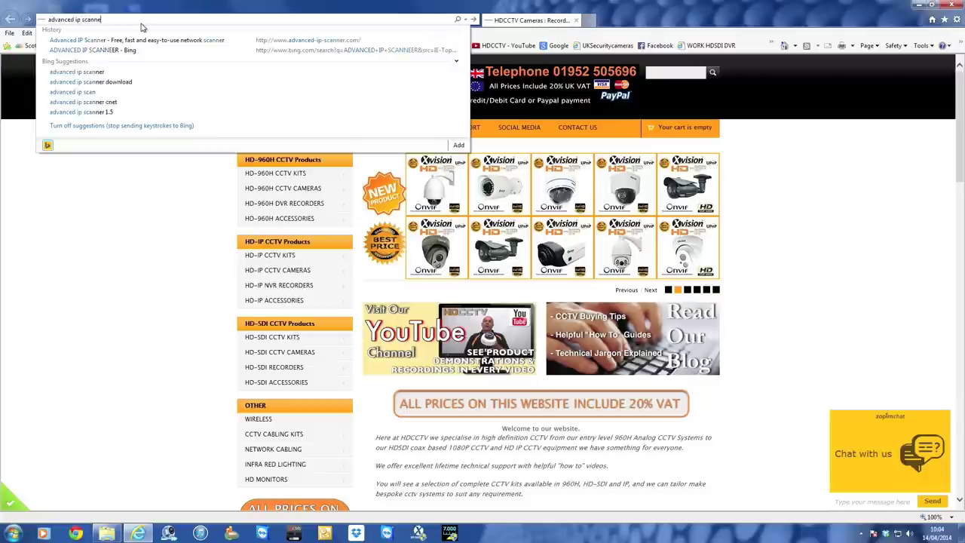
key(Return)
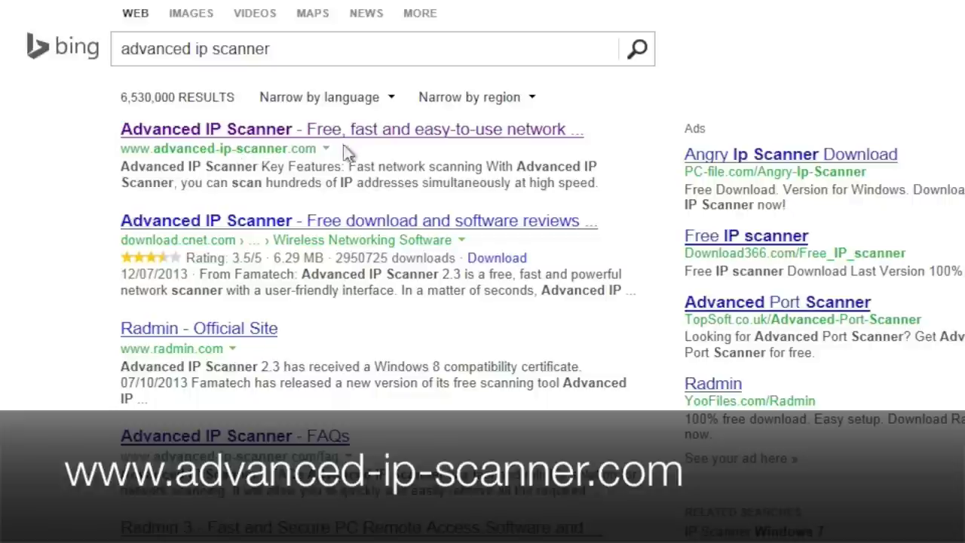
click(371, 136)
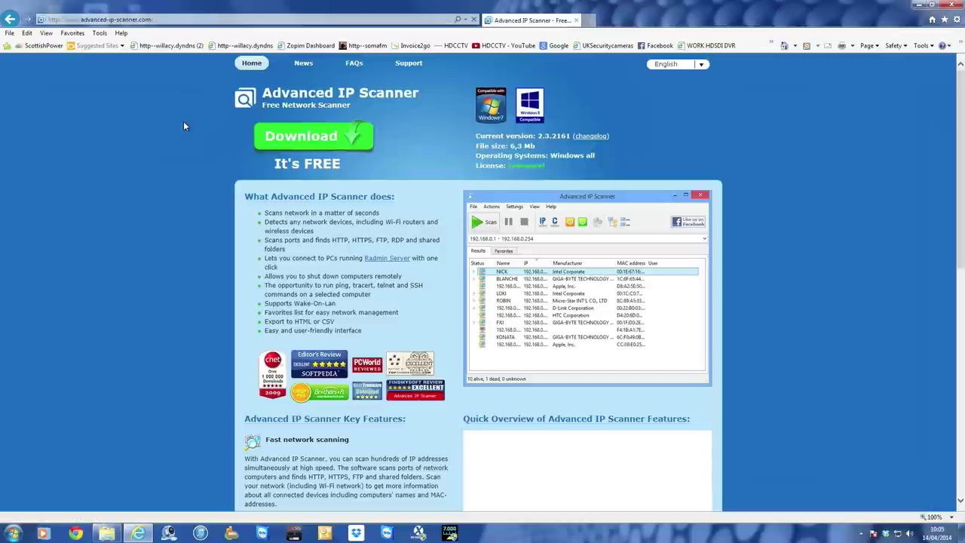
Step: Download and run the portable English version of Advanced IP Scanner 2.3, accepting its licence, and scan 10.0.0.1 - 10.0.0.254
click(319, 137)
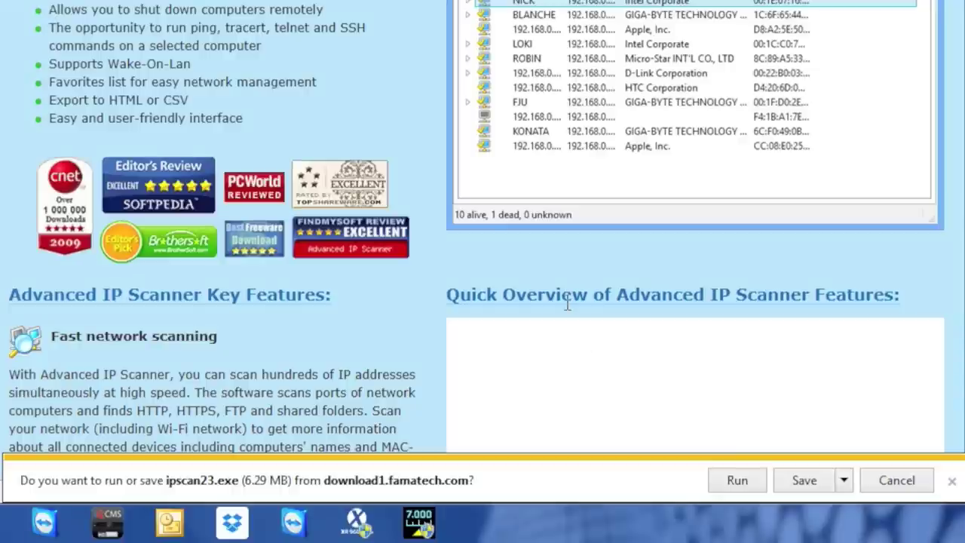
click(737, 480)
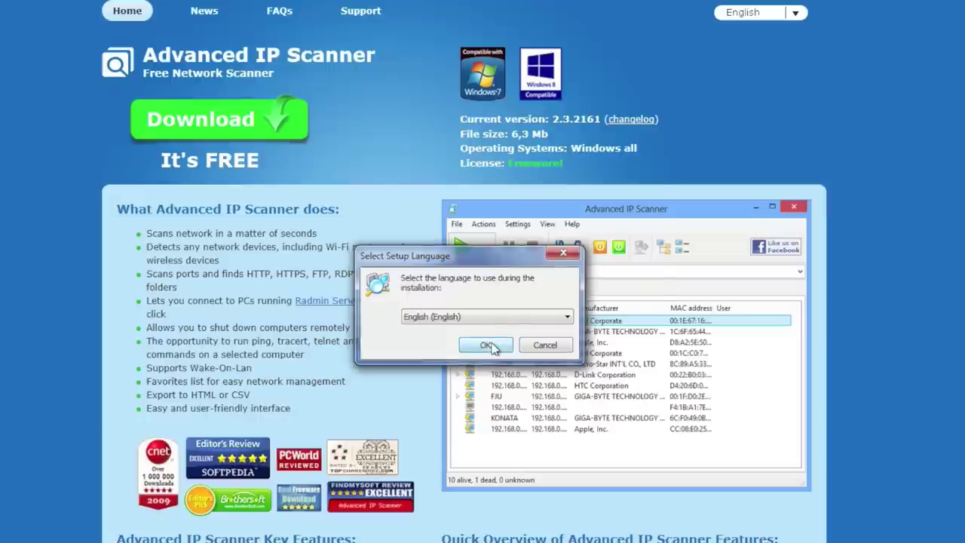
click(488, 345)
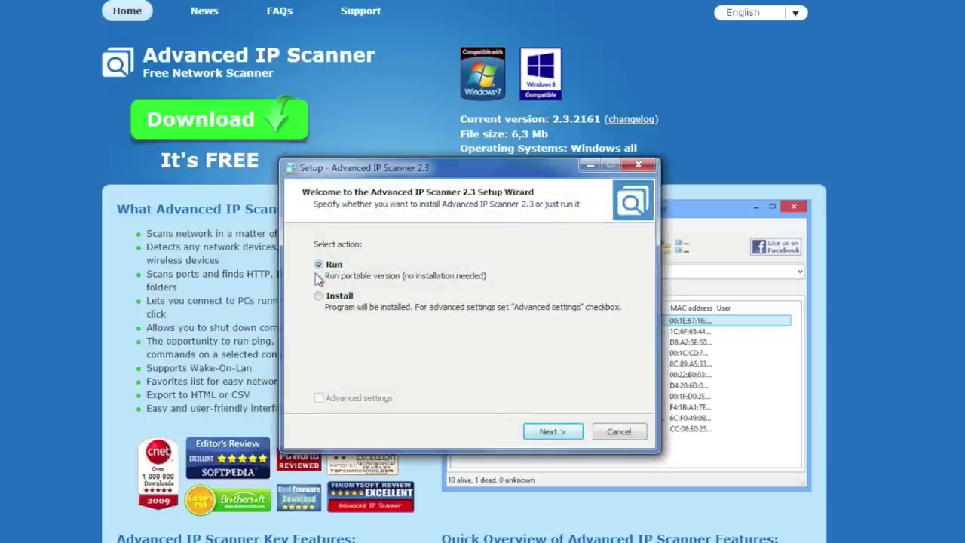
click(558, 432)
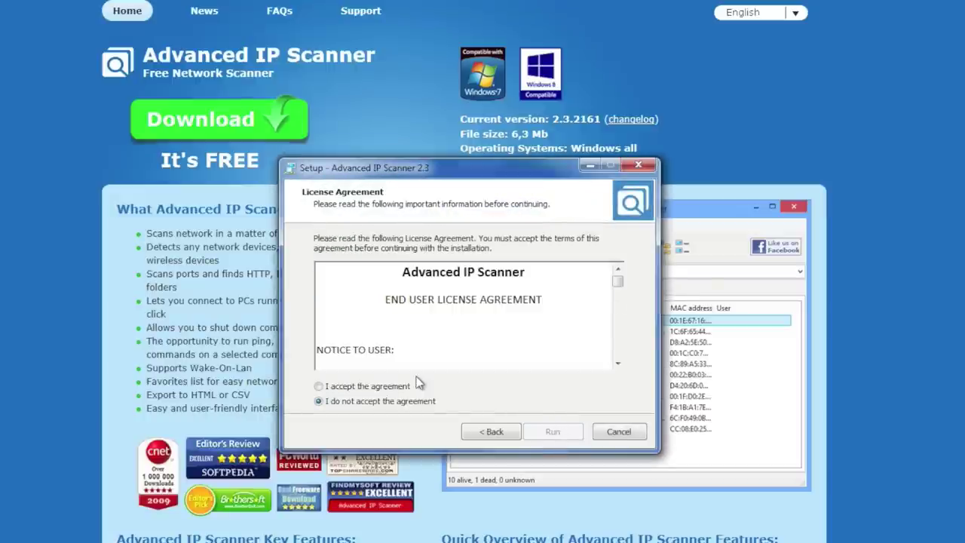
click(317, 386)
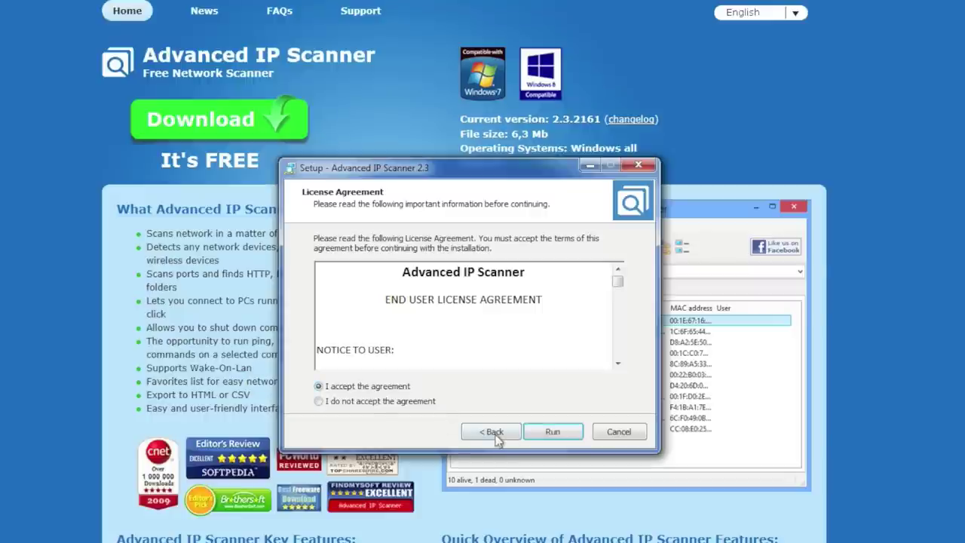
click(553, 431)
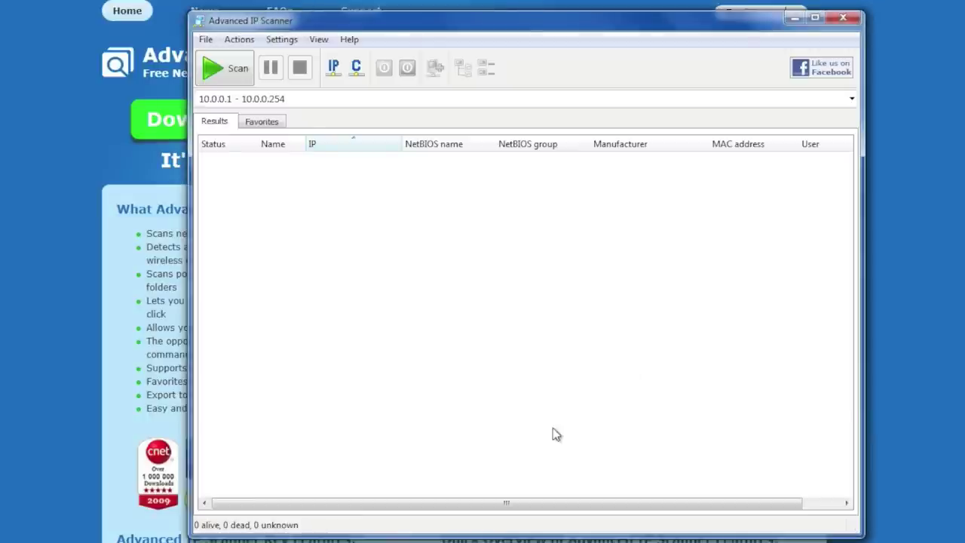
click(219, 66)
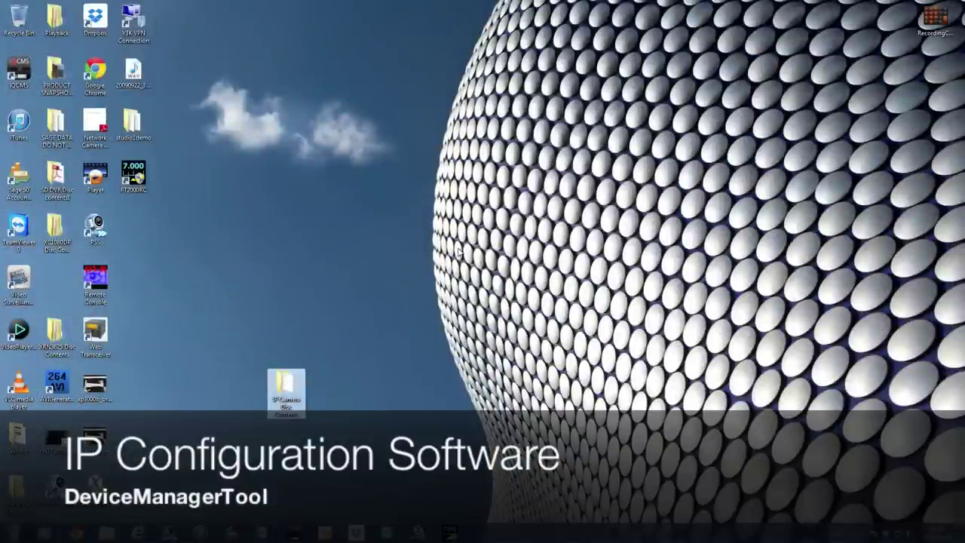
Step: Launch DeviceManagerTool from the IP Search Tool folder inside Tool in the IP Camera Disc Contents desktop folder
double_click(288, 384)
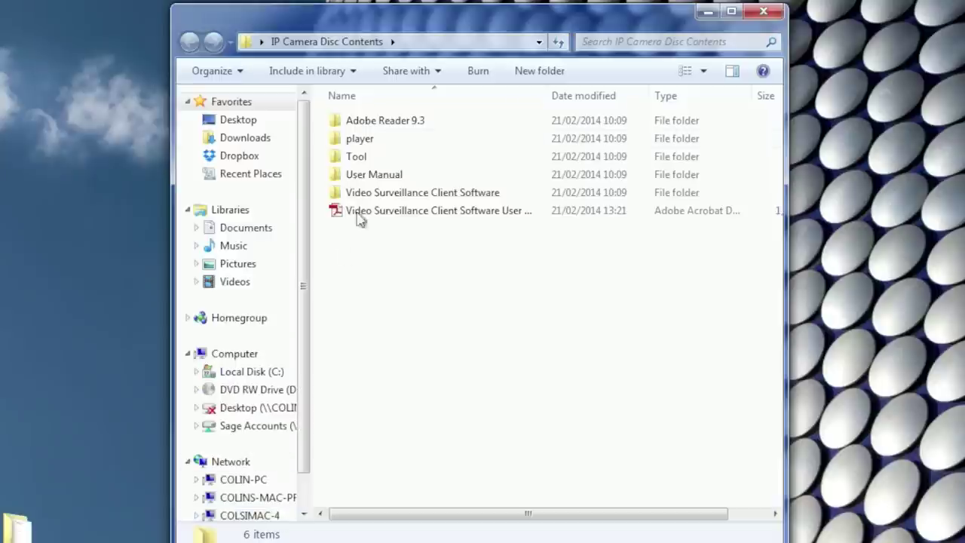
double_click(349, 156)
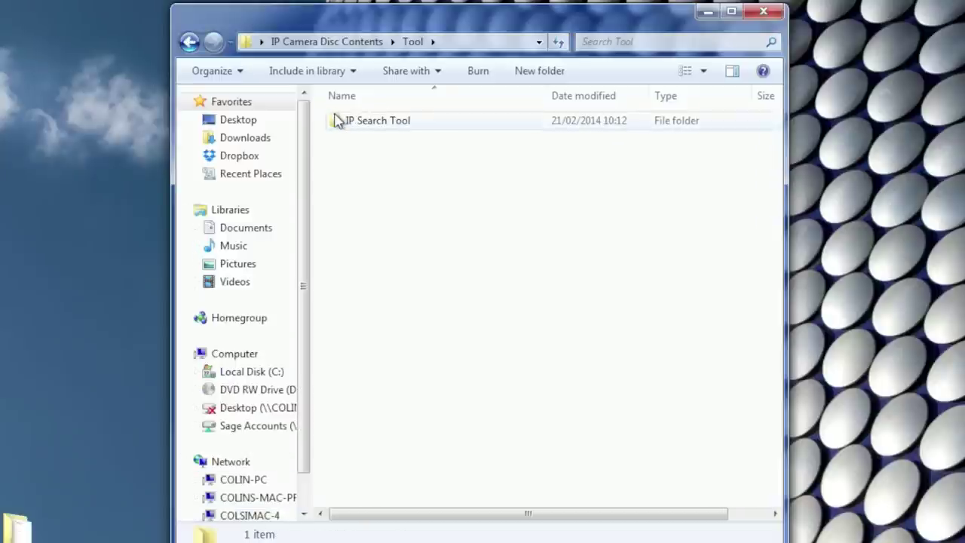
double_click(369, 120)
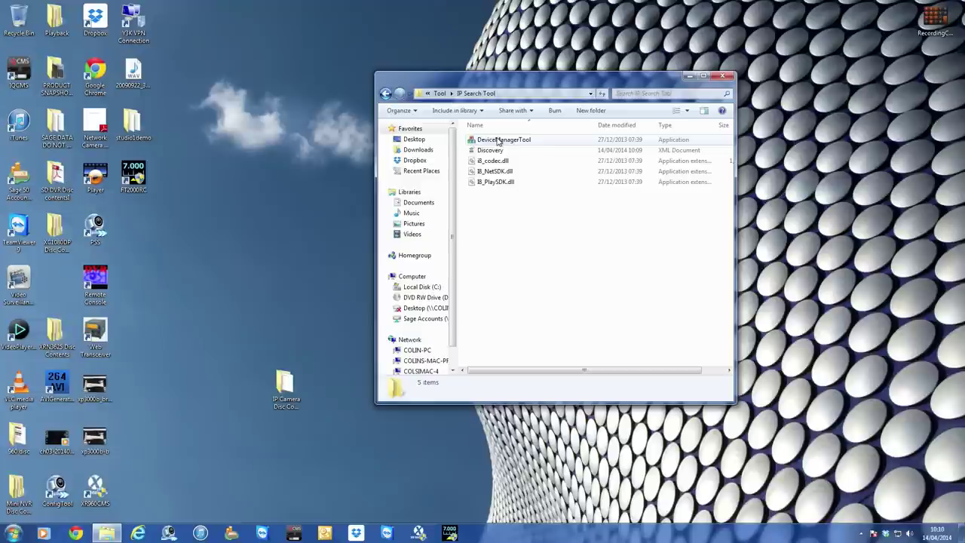
double_click(542, 141)
drag(501, 153, 486, 129)
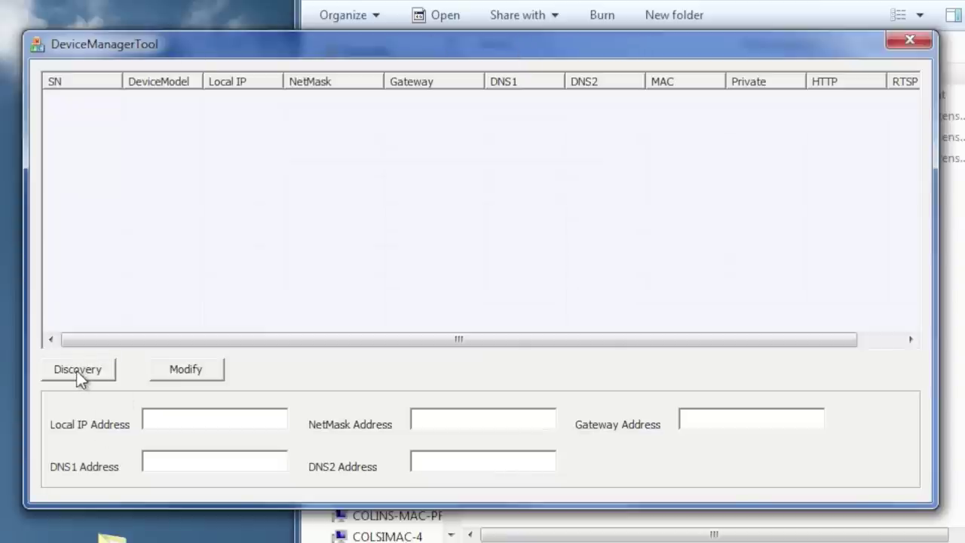
Step: Discover the network devices, widen the Local IP column, and compare the network settings of the 192.168.1.188 and 10.0.0.28 cameras
click(79, 376)
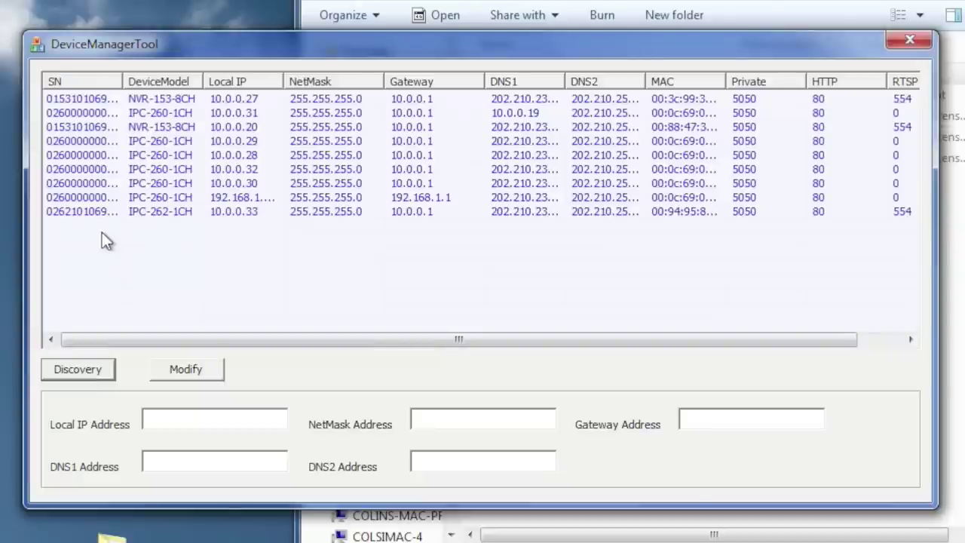
drag(283, 80, 357, 81)
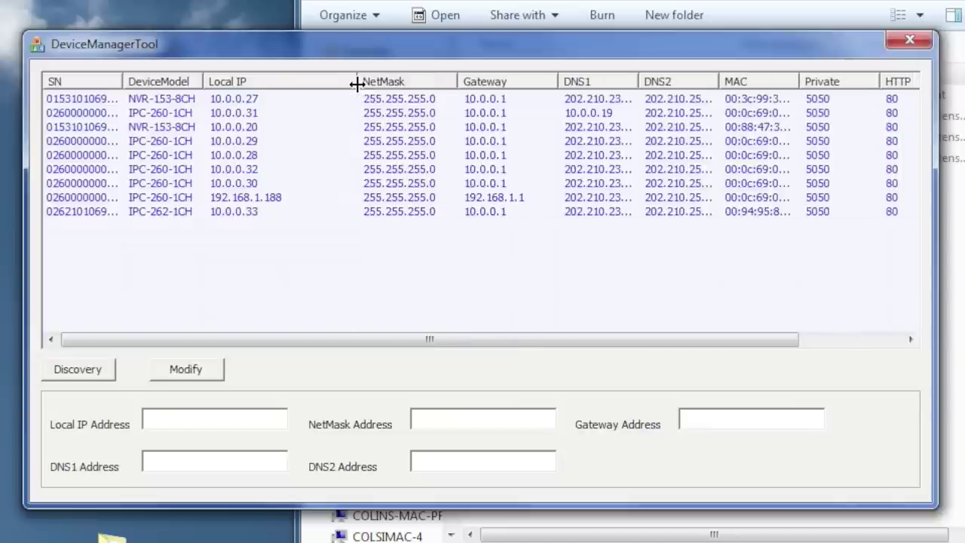
click(298, 198)
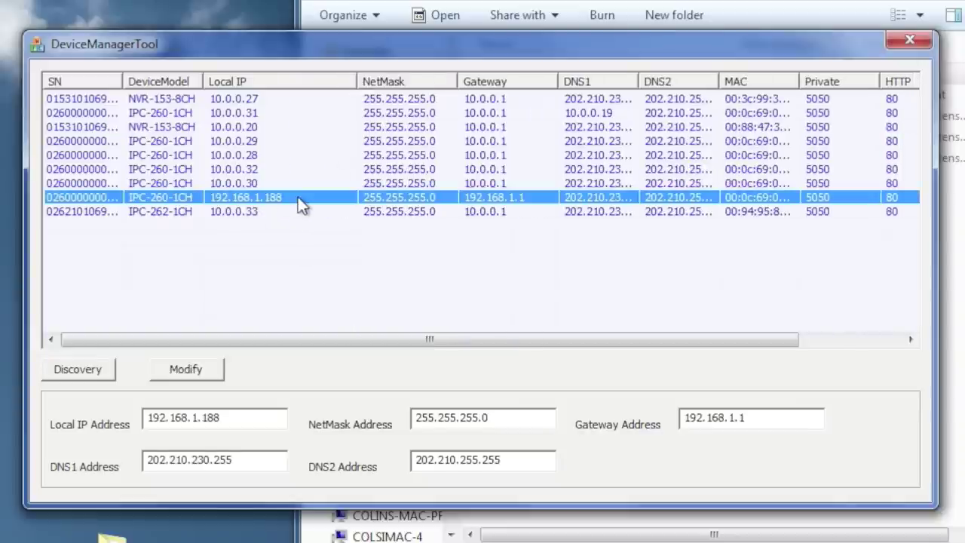
click(420, 156)
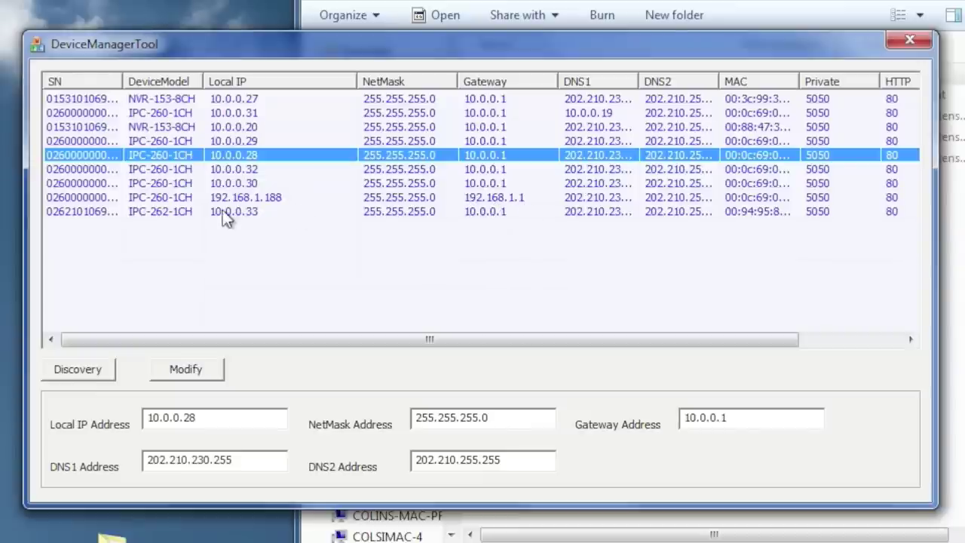
Step: Set the 192.168.1.188 camera's gateway to 10.0.0.1 and local IP to 10.0.0.34, apply the change, and rediscover the devices to check it
click(315, 200)
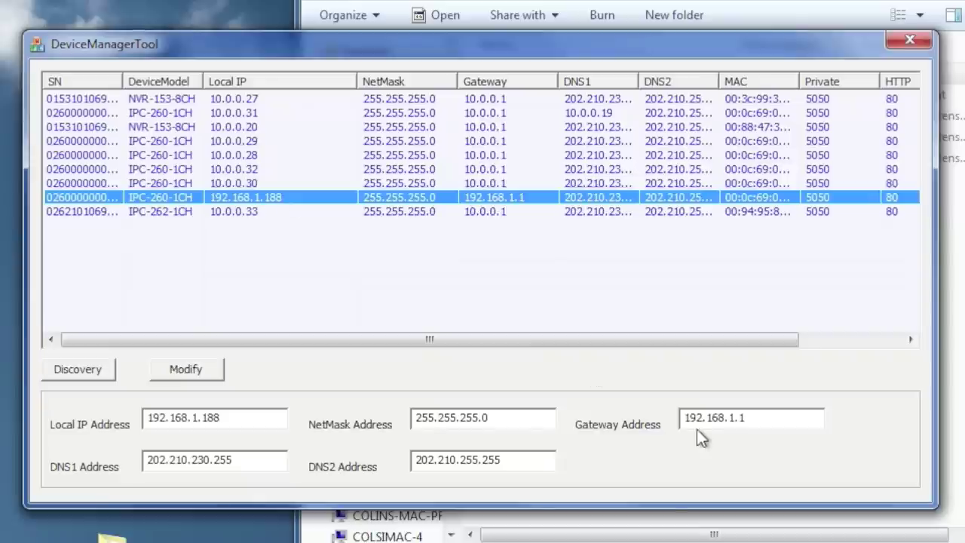
drag(764, 420, 652, 413)
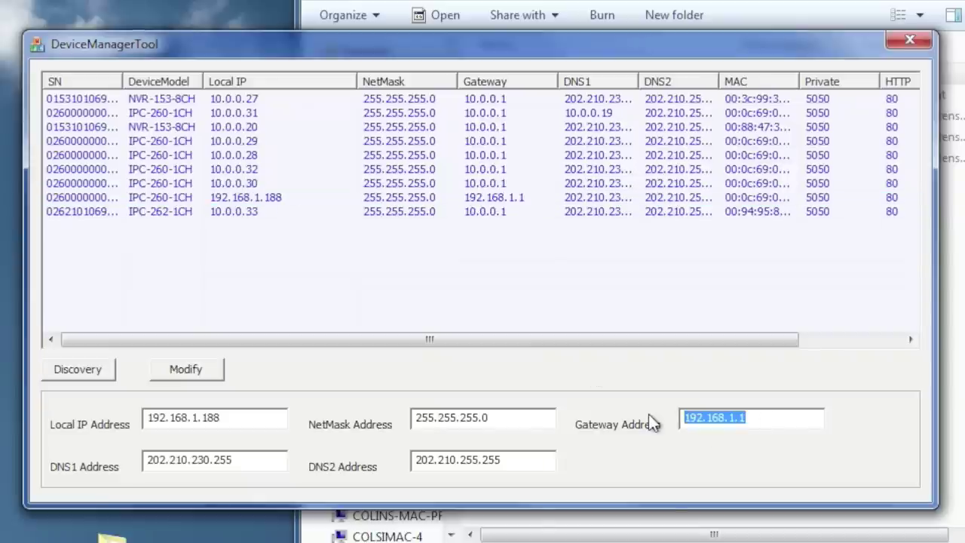
text(10.0.0.1)
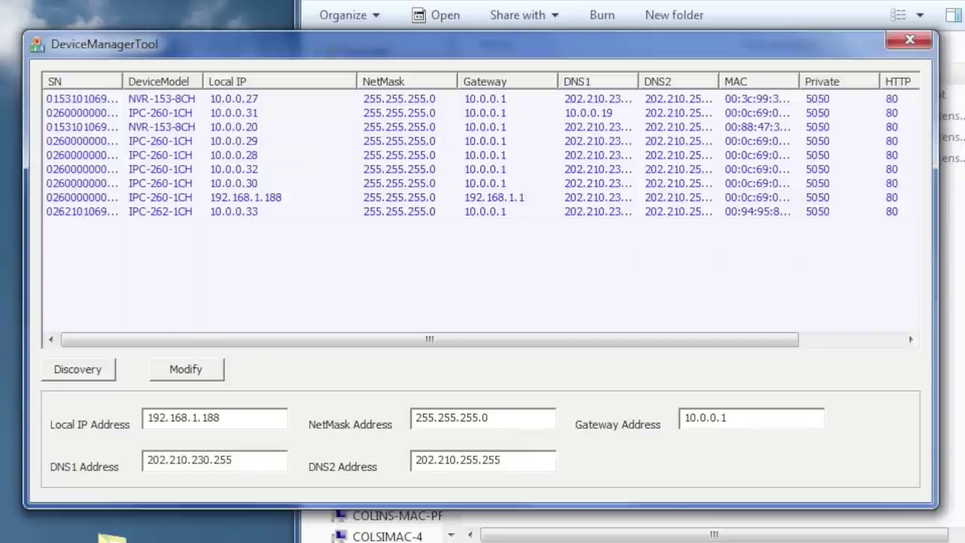
drag(234, 419, 130, 420)
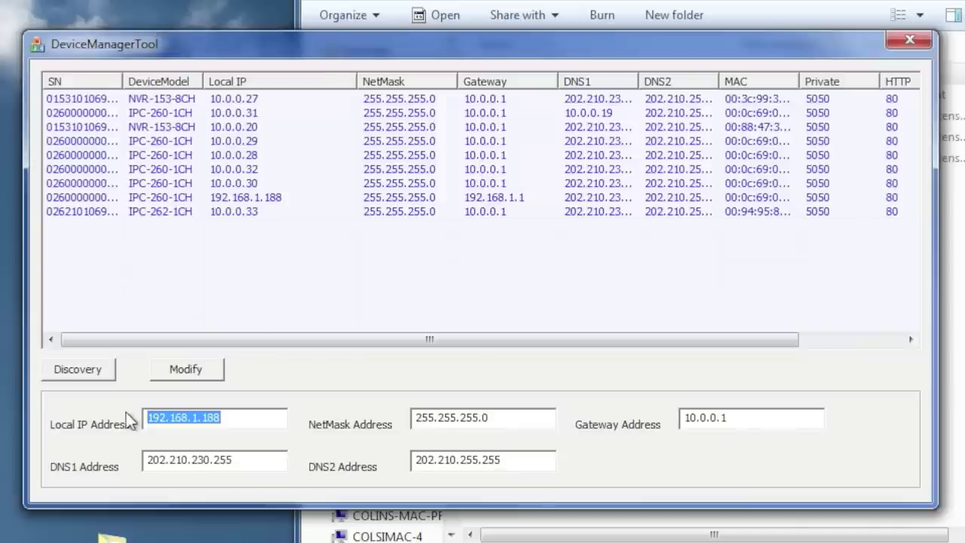
text(10.0)
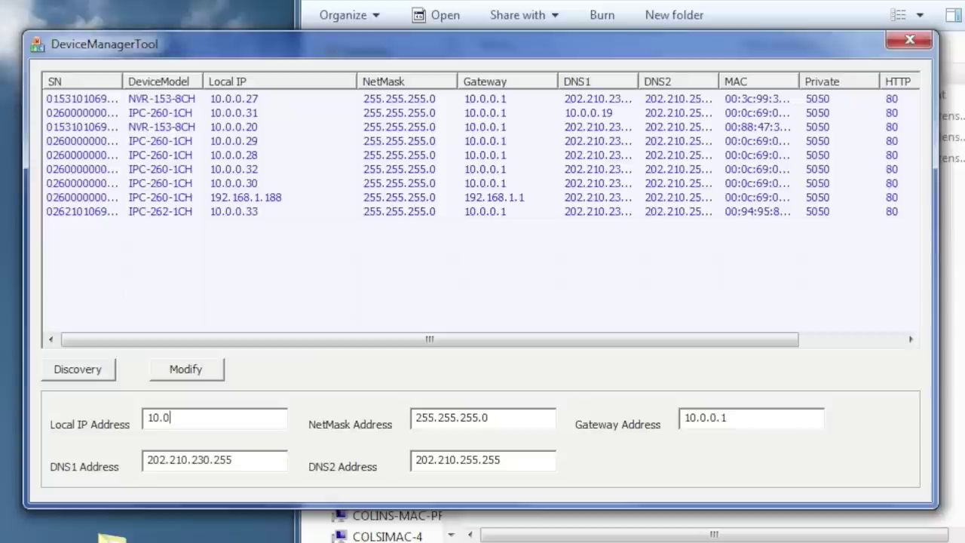
text(.0.34)
click(186, 370)
click(75, 371)
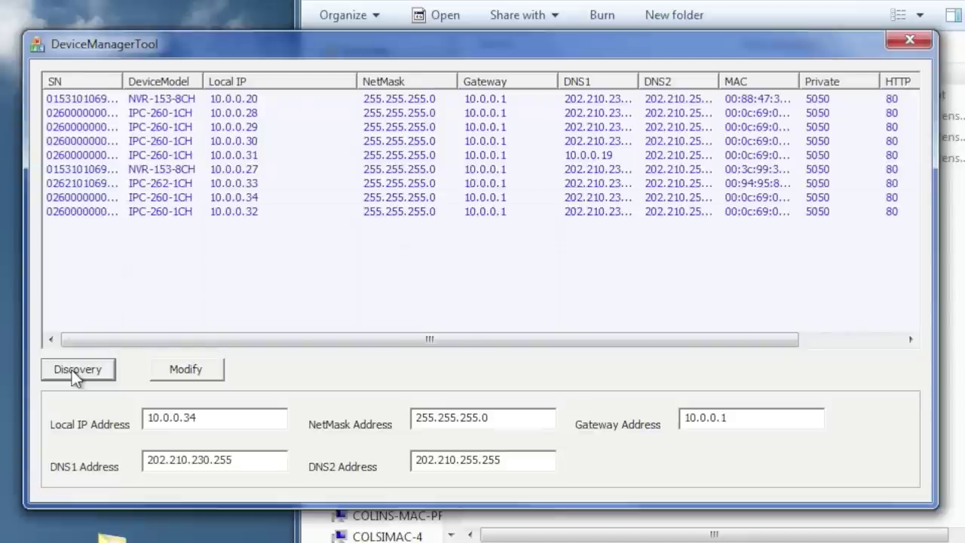
click(272, 199)
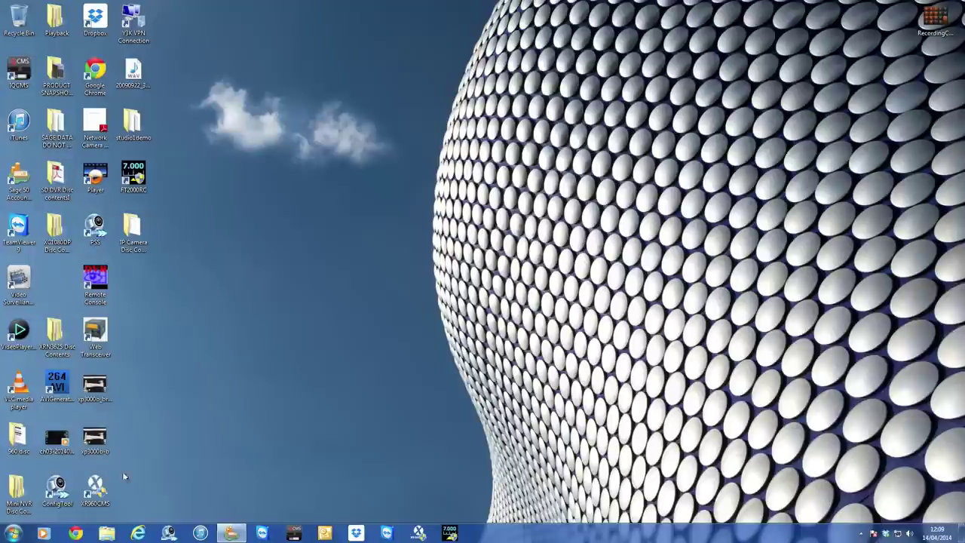
Step: Switch to Internet Explorer and open the camera's login page at 10.0.0.34
click(138, 533)
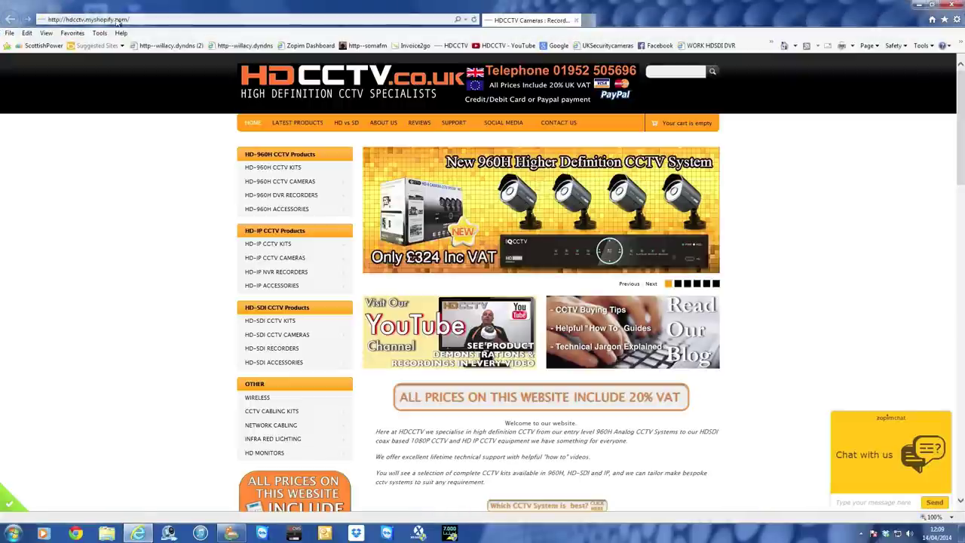
click(138, 18)
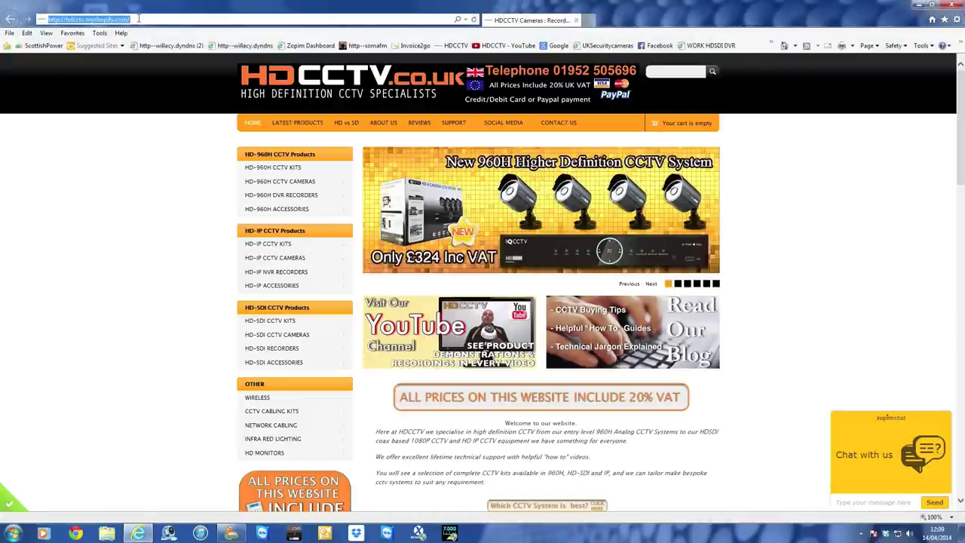
text(10.0.)
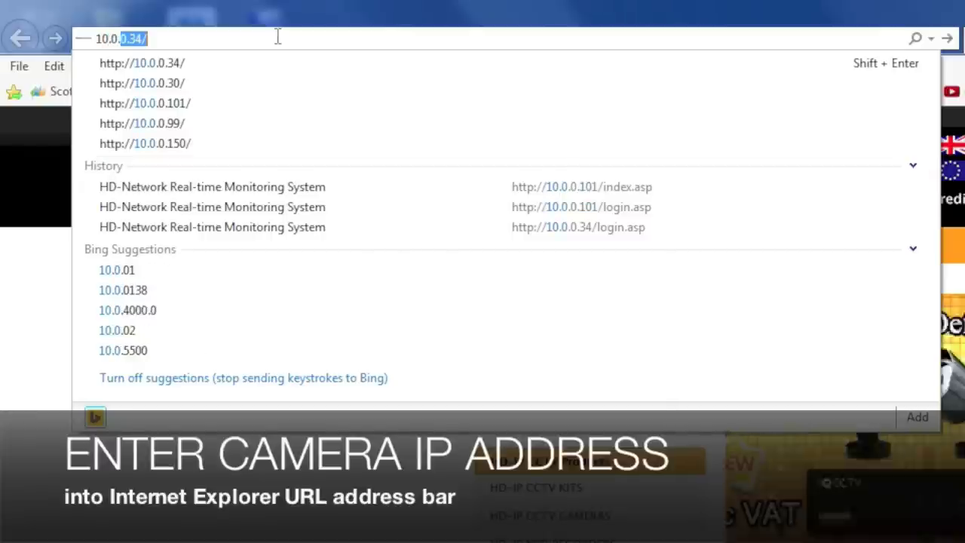
text(0.34)
key(Return)
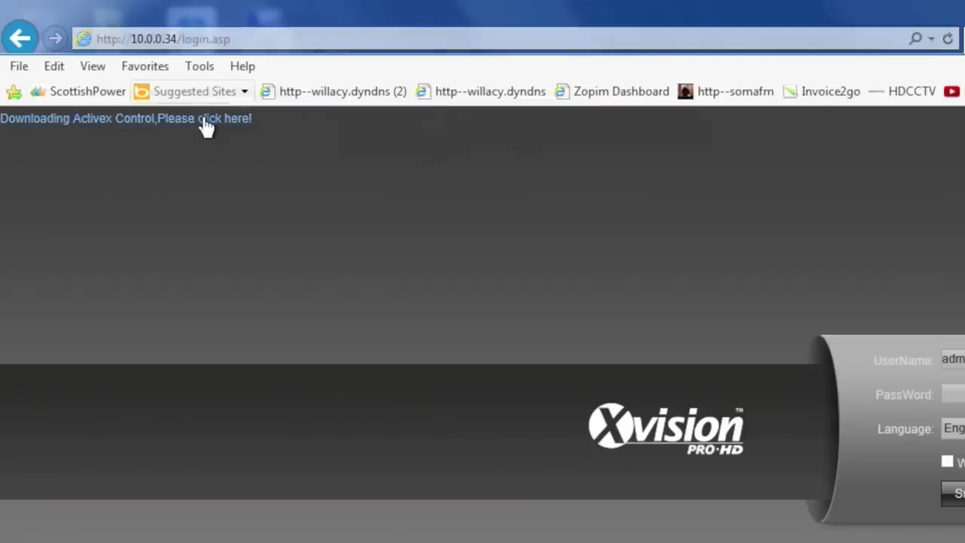
Step: Download and run the camera's NetActiveX.exe control, allow it to make changes, and install it in C:\Program Files\webactivex-y3k
click(204, 119)
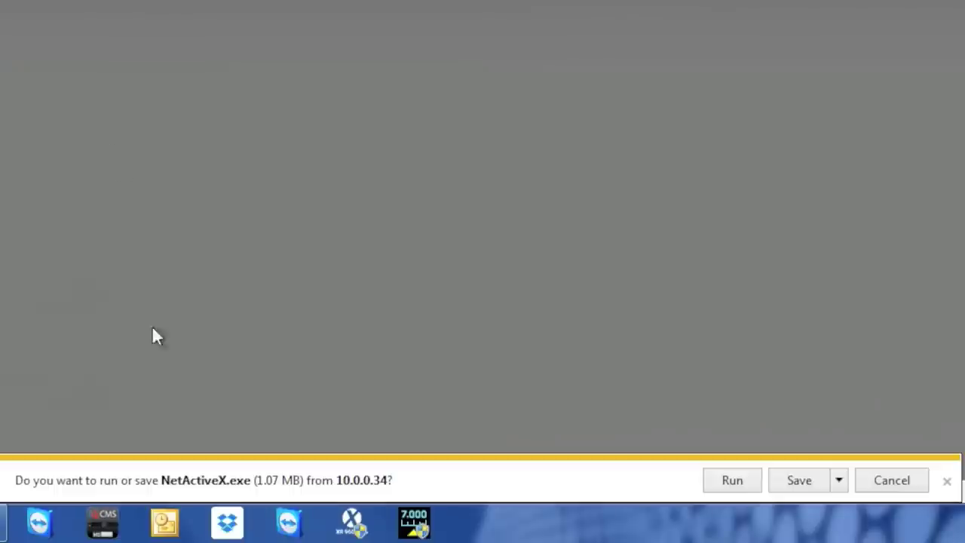
click(742, 485)
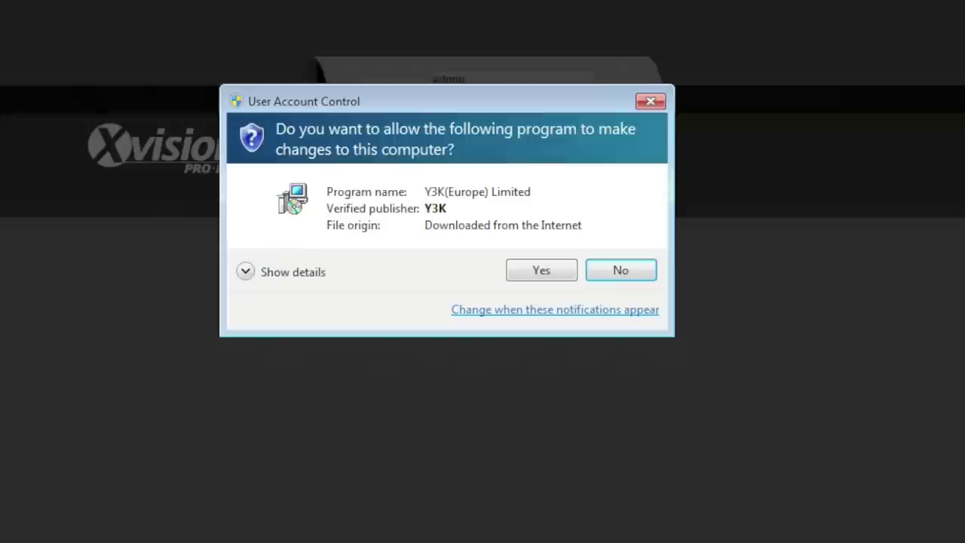
click(543, 270)
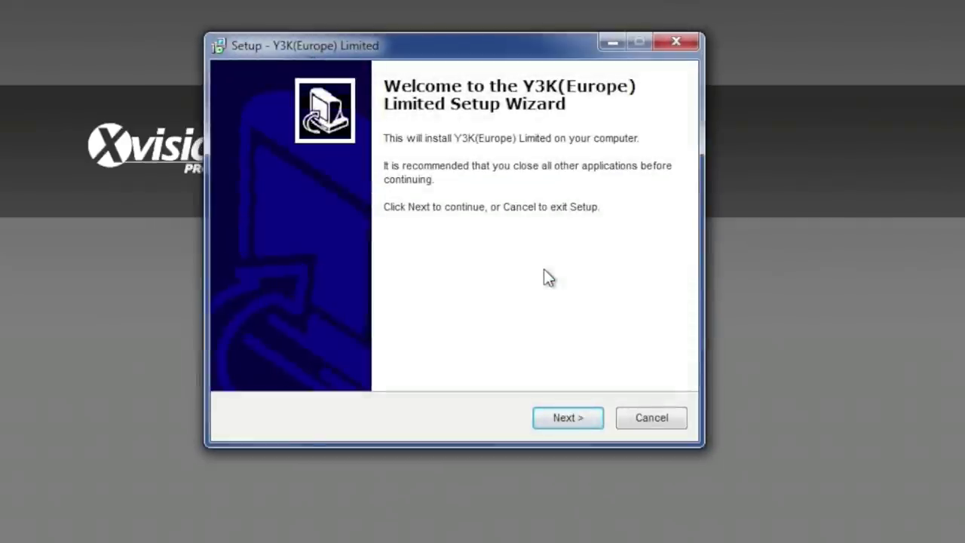
click(572, 419)
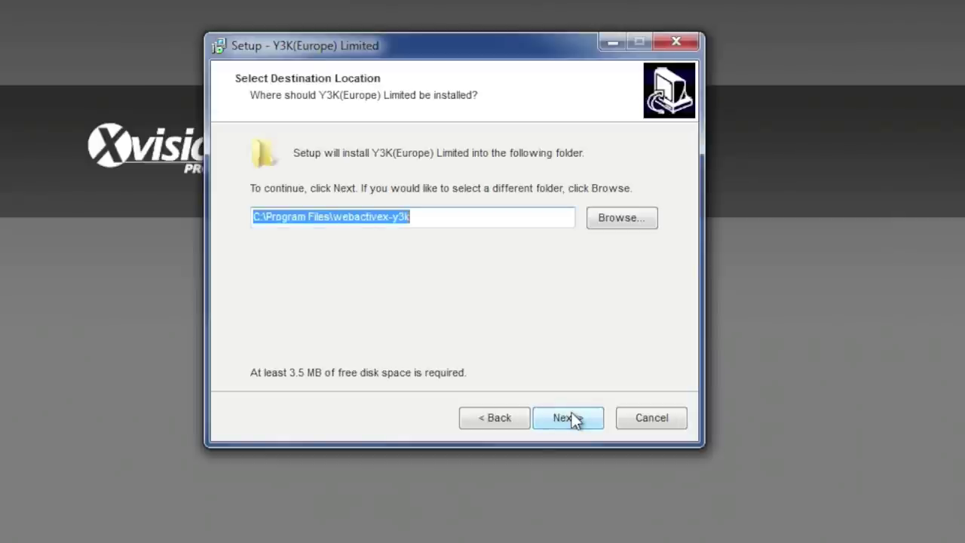
click(572, 419)
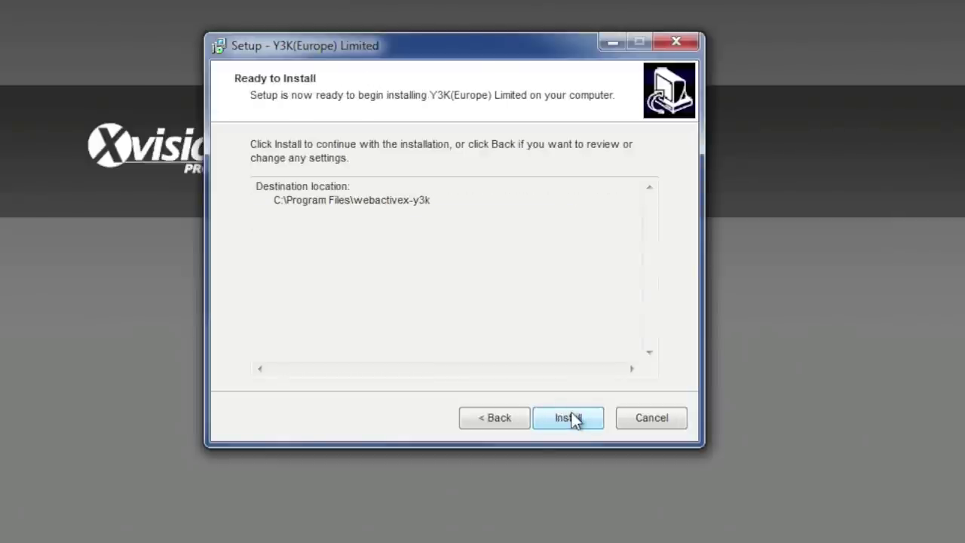
click(570, 419)
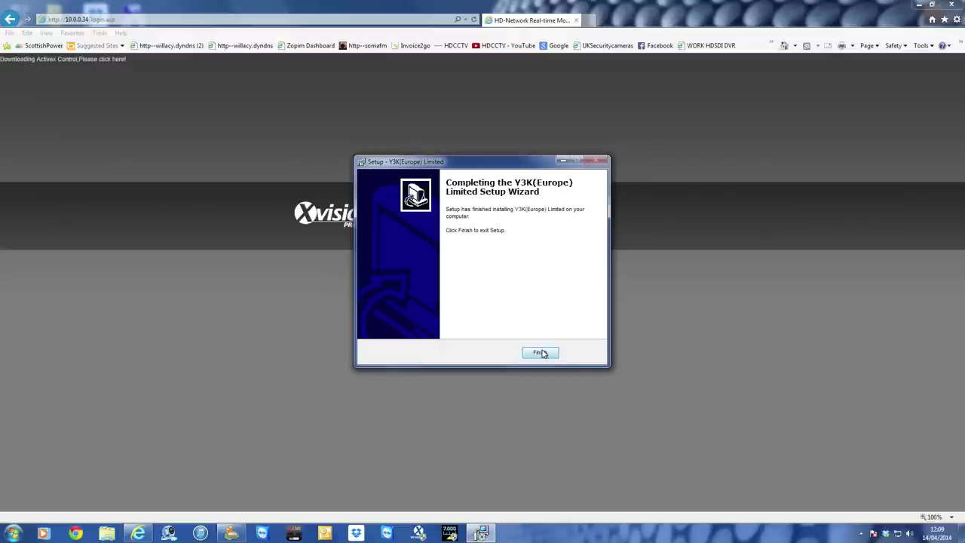
click(539, 353)
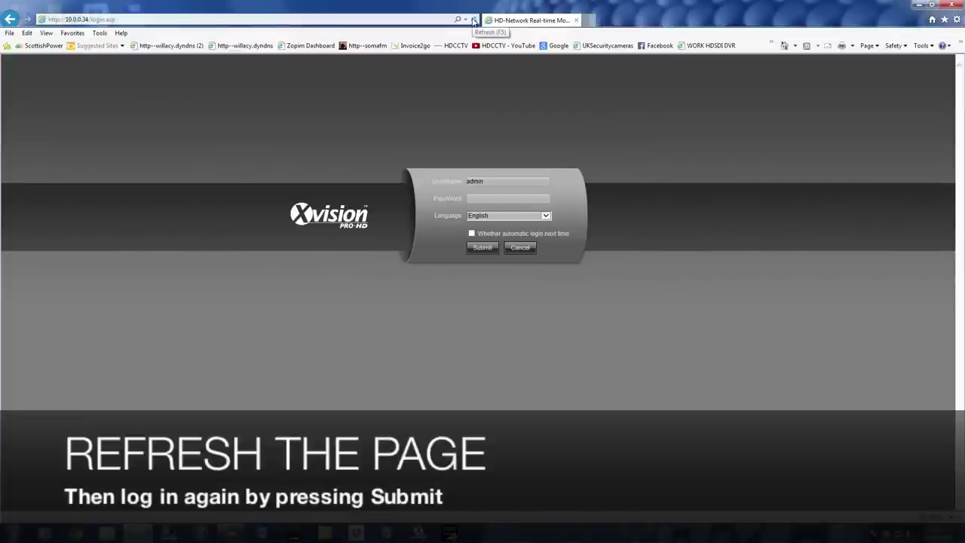
Step: Log in on the refreshed camera page as admin in English and start the live view of CH01
click(480, 248)
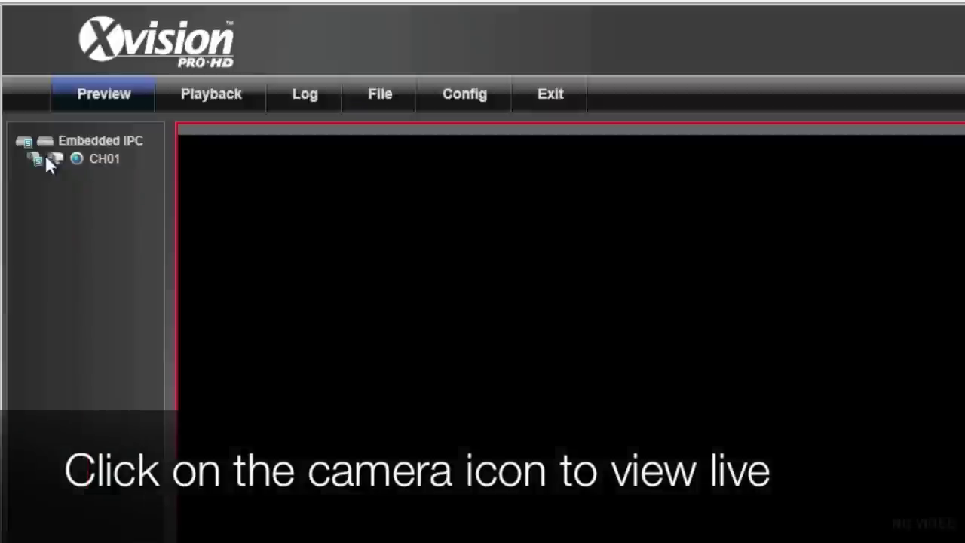
click(54, 161)
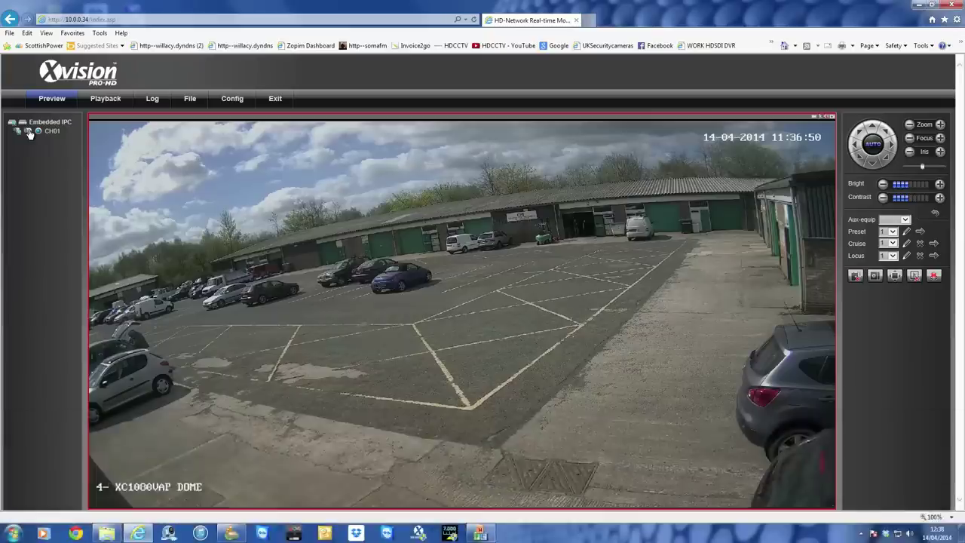